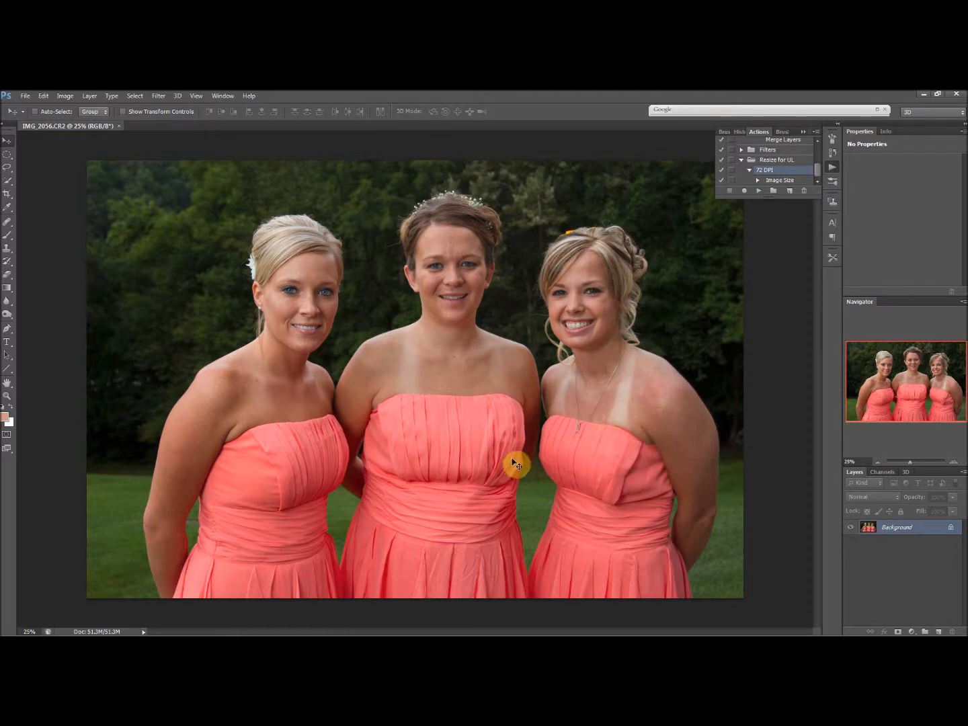
Step: Duplicate the Background layer and name the copy "Soft"
{"action": "key", "text": "ctrl+j"}
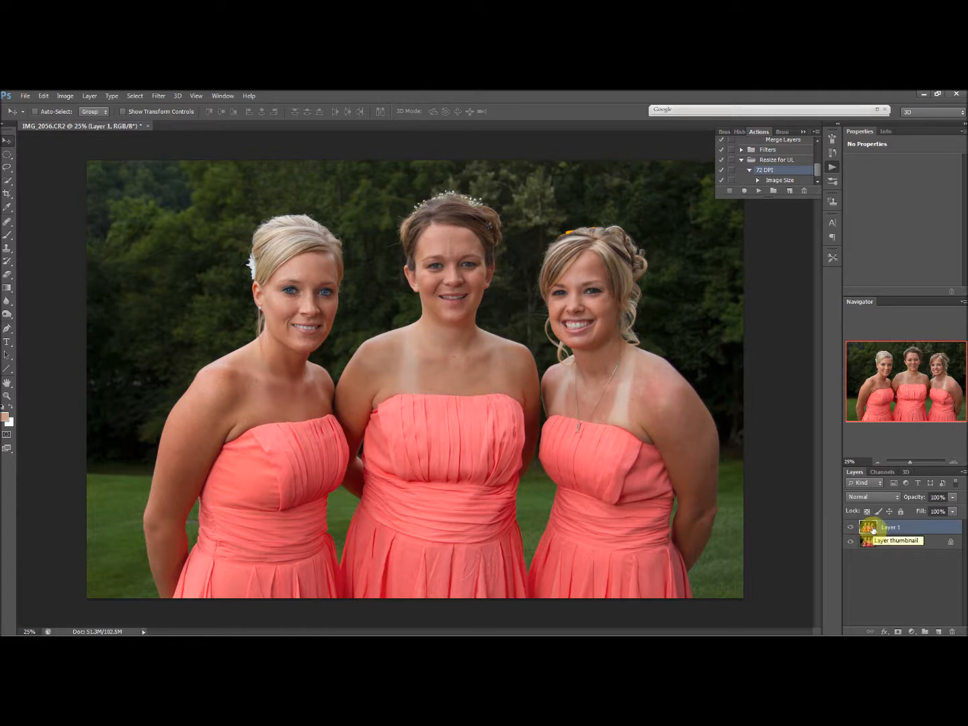
{"action": "double_click", "coordinate": [900, 528]}
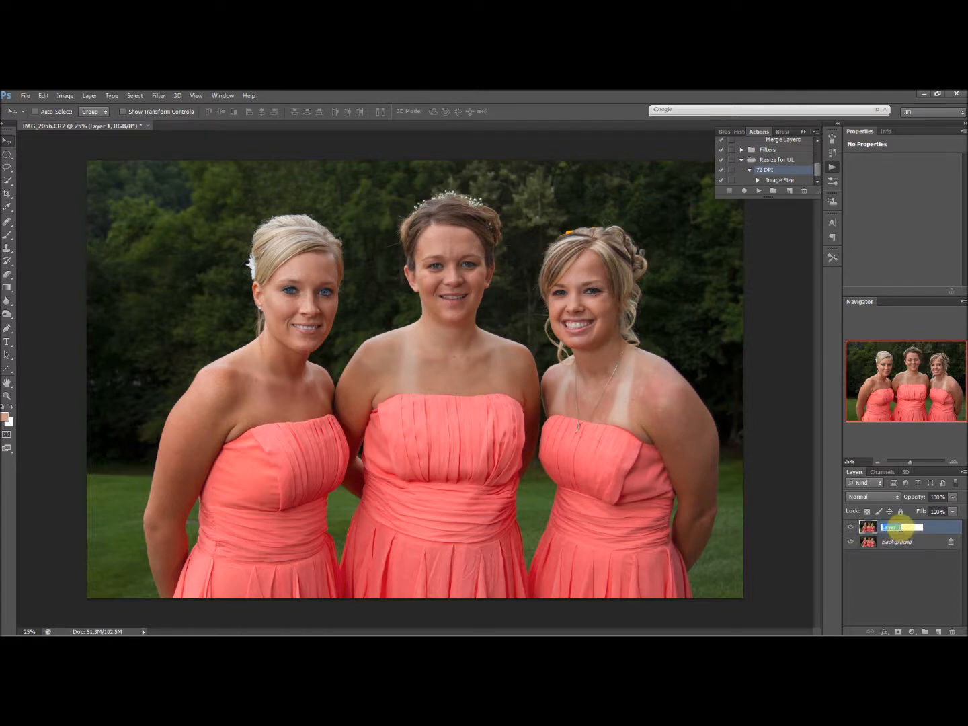
{"action": "type", "text": "Soft"}
{"action": "key", "text": "Return"}
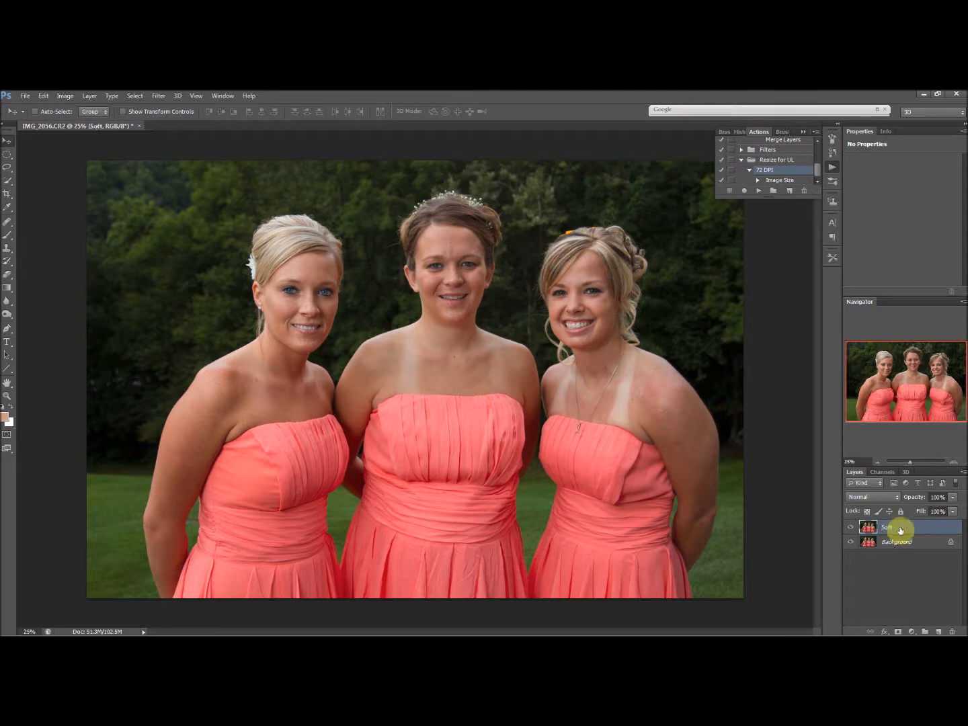
Step: Create a new layer above Soft in Soft Light mode, filled with the Soft-Light-neutral color (50% gray)
{"action": "left_click", "coordinate": [90, 100]}
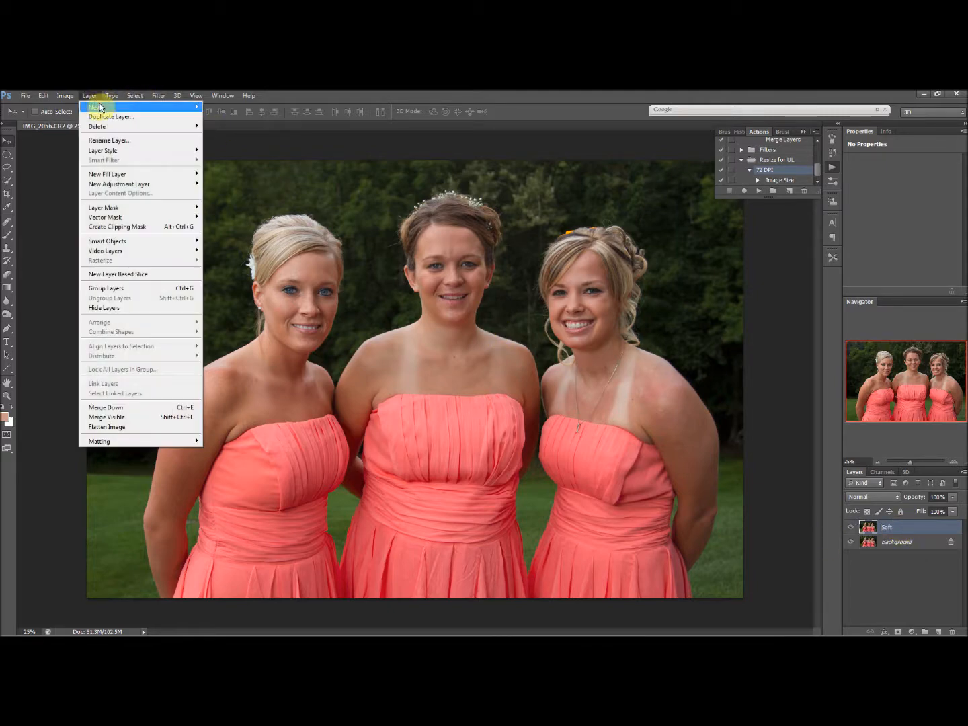
{"action": "mouse_move", "coordinate": [134, 106]}
{"action": "left_click", "coordinate": [220, 106]}
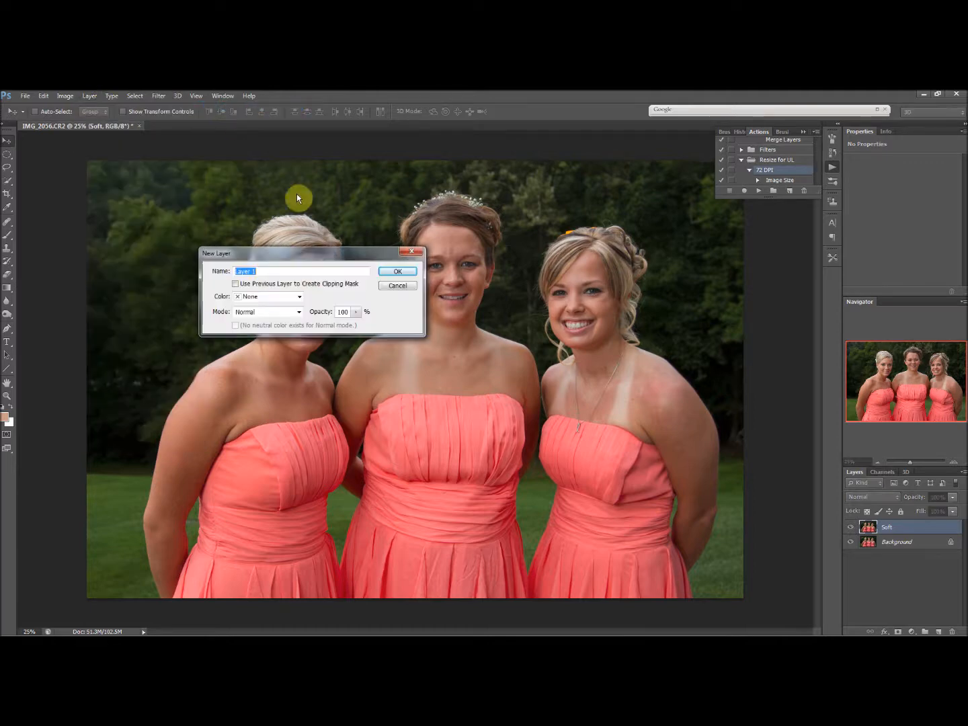
{"action": "left_click_drag", "start_coordinate": [322, 263], "coordinate": [422, 275]}
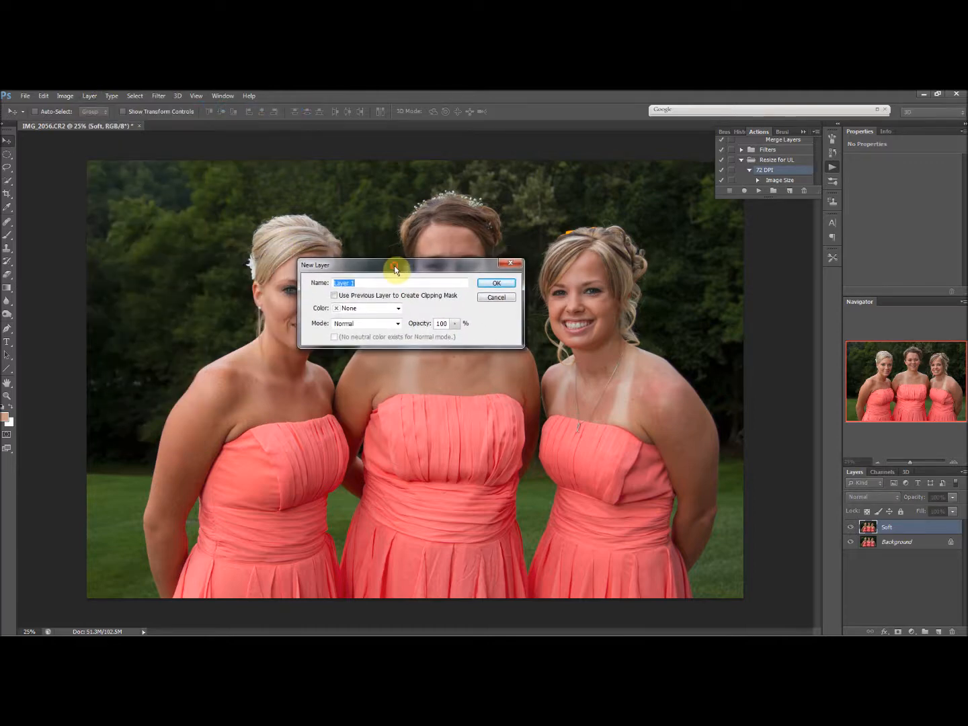
{"action": "left_click", "coordinate": [396, 326]}
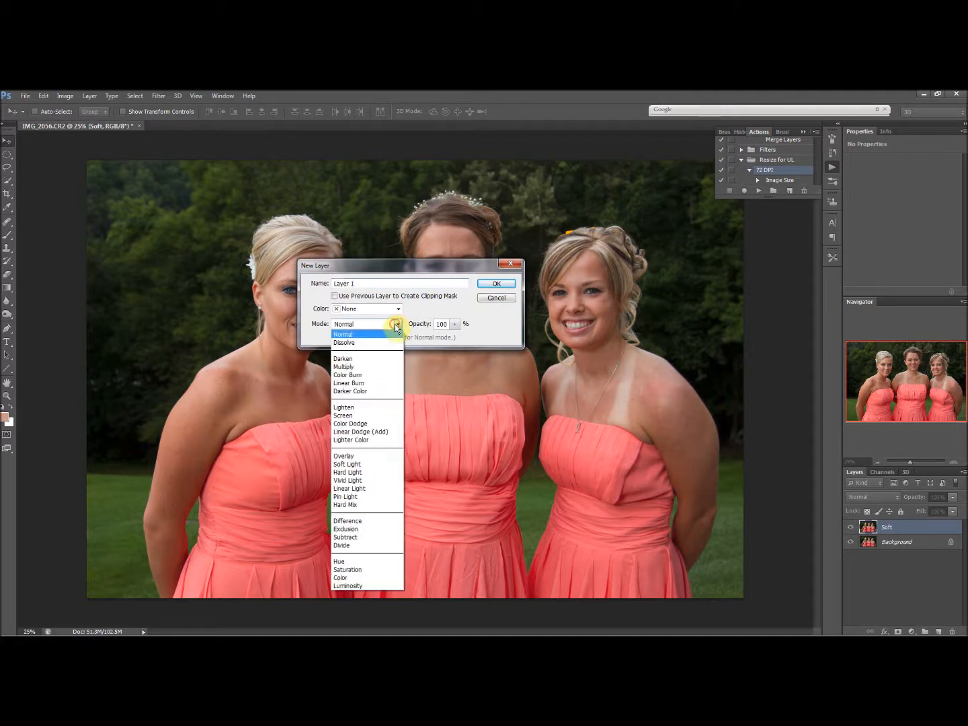
{"action": "left_click", "coordinate": [346, 463]}
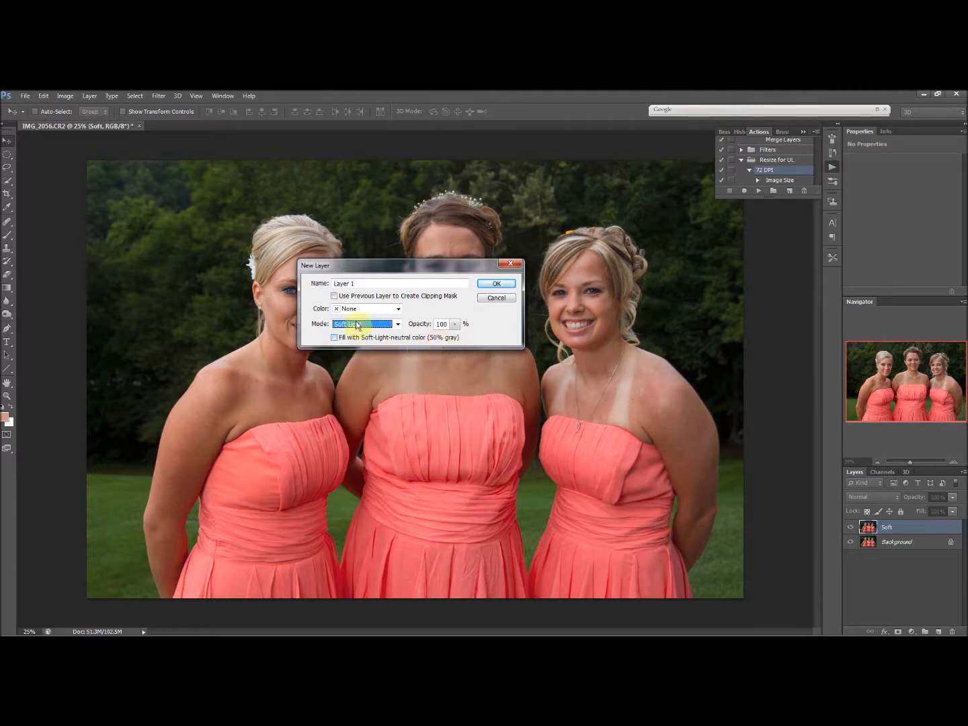
{"action": "left_click", "coordinate": [486, 285]}
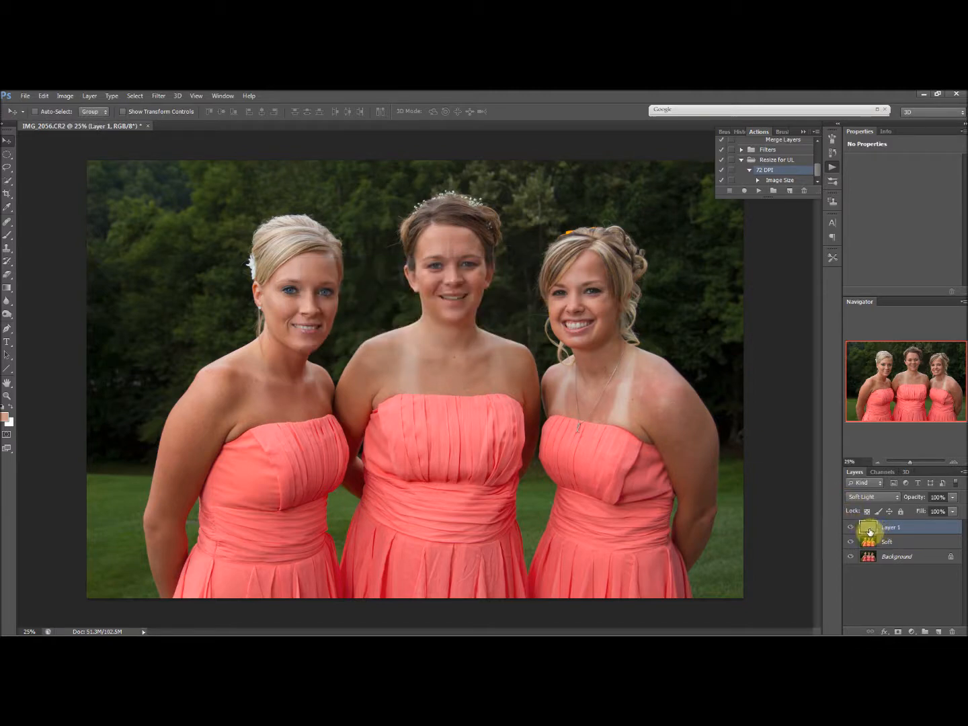
Step: Choose the Dodge tool for retouching the face of the blonde woman with the white flower, with its range set to Midtones
{"action": "left_click", "coordinate": [7, 316]}
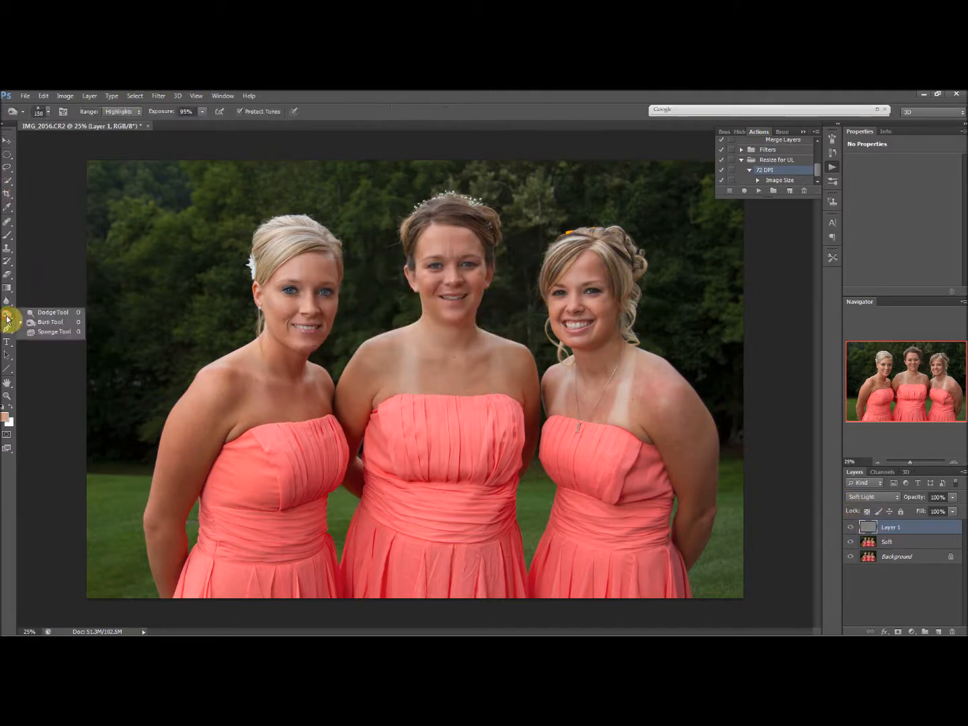
{"action": "left_click", "coordinate": [49, 314]}
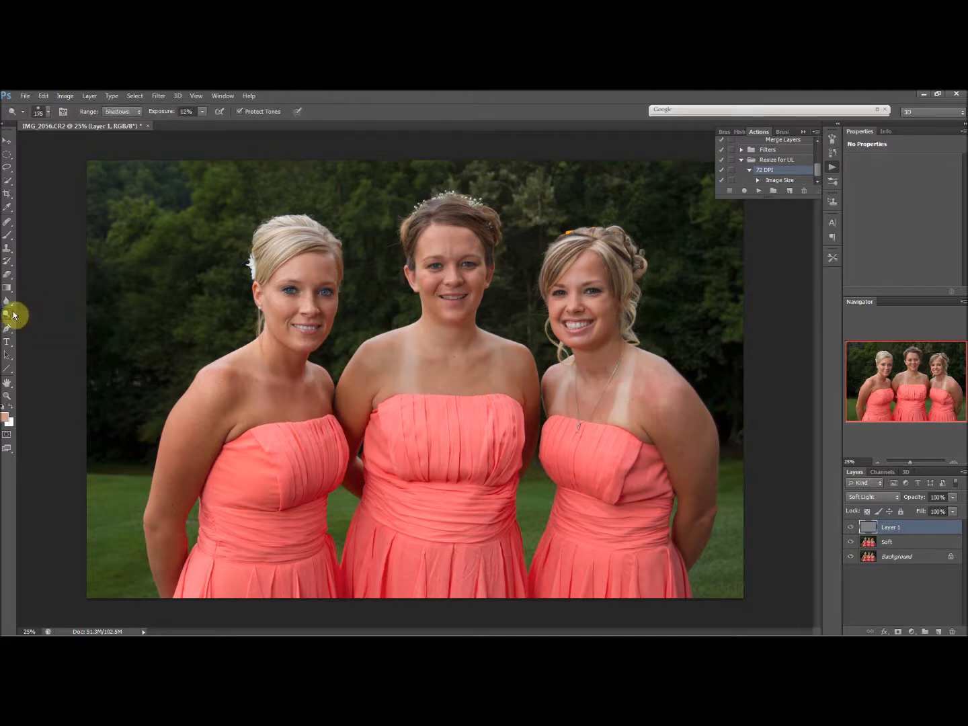
{"action": "left_click_drag", "start_coordinate": [16, 320], "coordinate": [45, 326]}
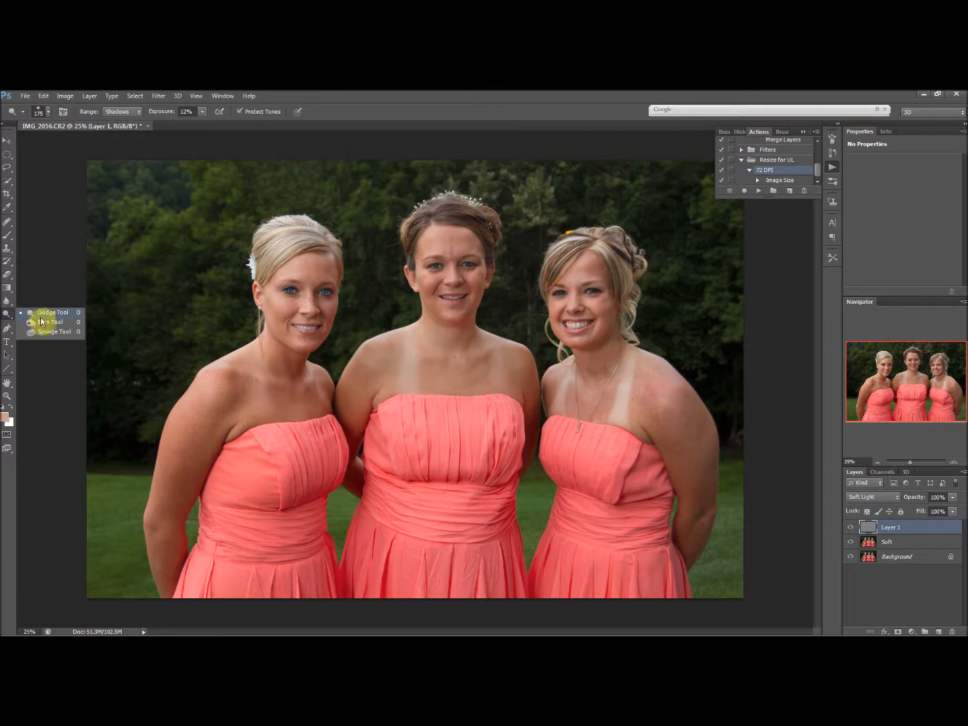
{"action": "left_click", "coordinate": [43, 315]}
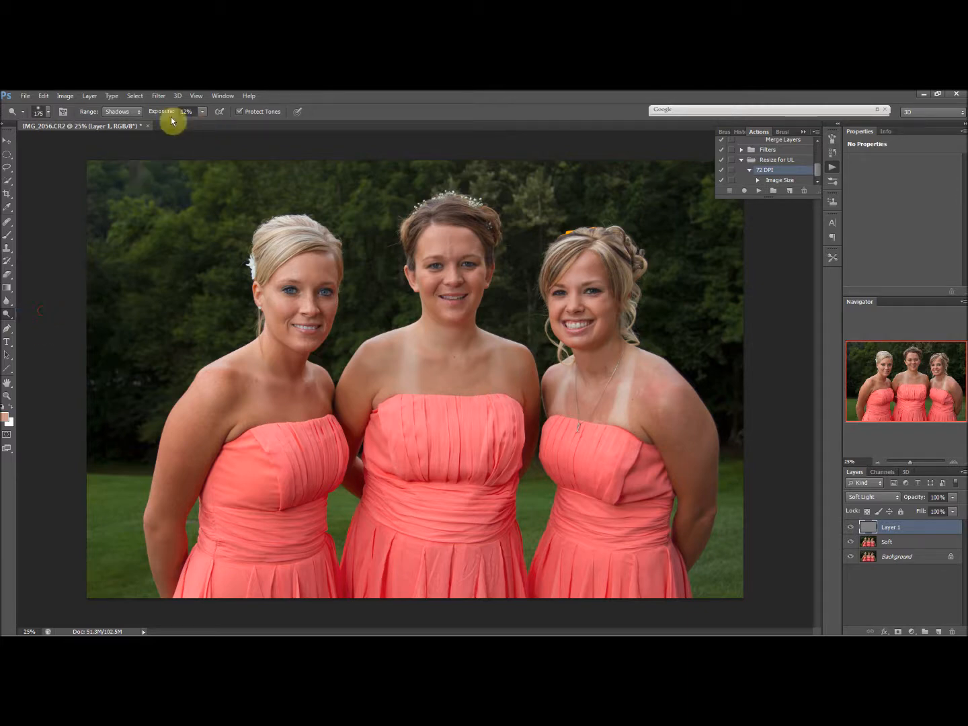
{"action": "left_click", "coordinate": [121, 111]}
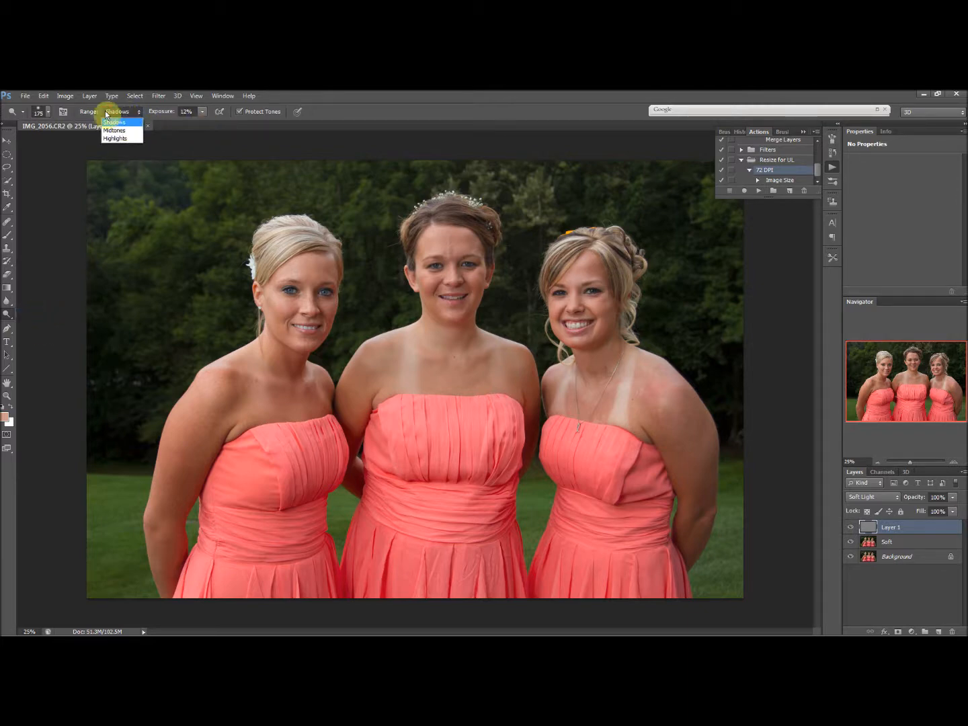
{"action": "left_click", "coordinate": [117, 130]}
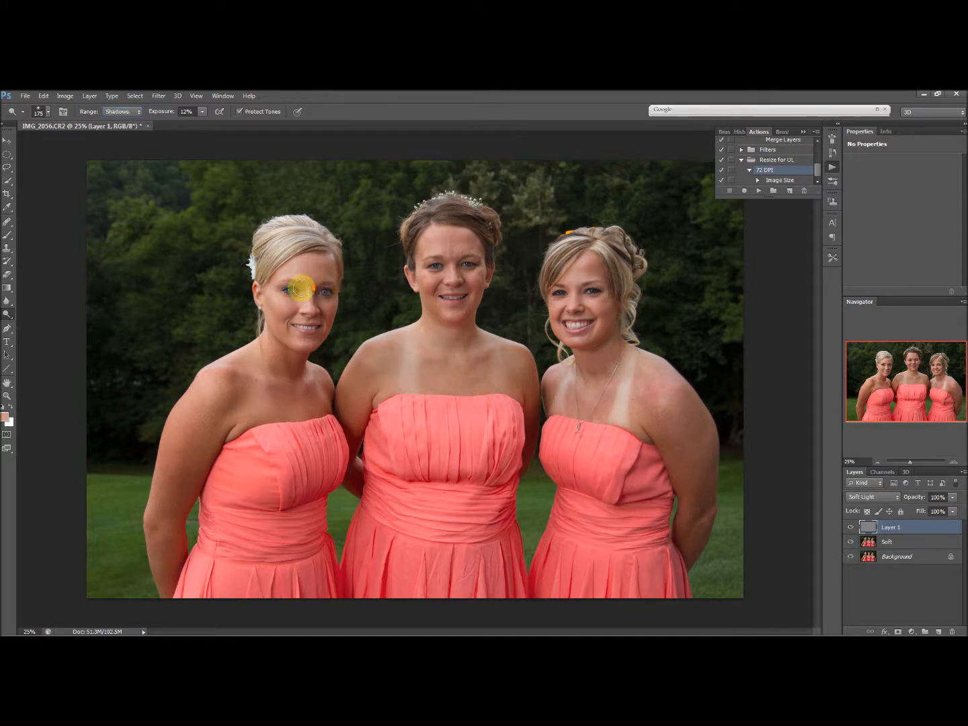
{"action": "key", "text": "alt+shift+s"}
{"action": "scroll", "coordinate": [299, 306], "scroll_direction": "up", "scroll_amount": 9}
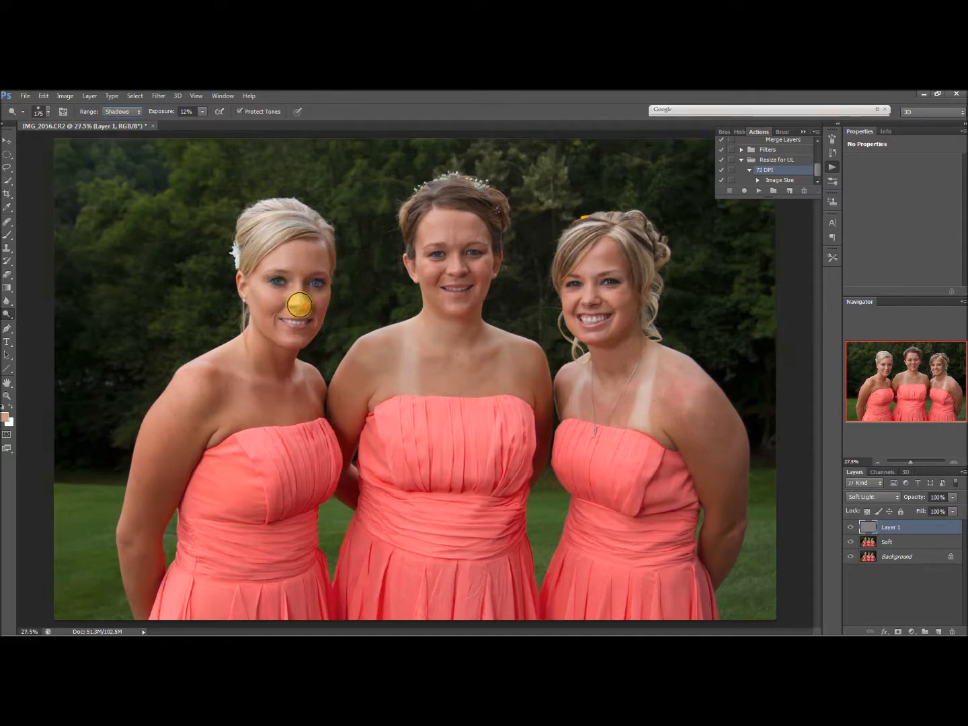
{"action": "scroll", "coordinate": [259, 303], "scroll_direction": "up", "scroll_amount": 2}
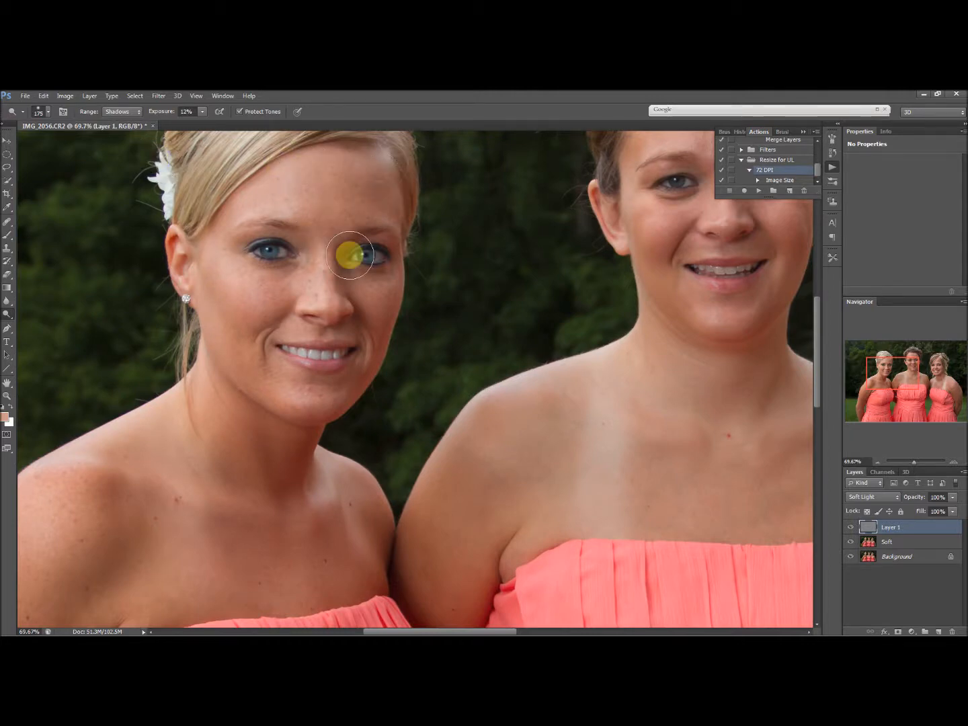
{"action": "mouse_move", "coordinate": [350, 255]}
{"action": "left_mouse_down"}
{"action": "mouse_move", "coordinate": [285, 263]}
{"action": "mouse_move", "coordinate": [255, 330]}
{"action": "mouse_move", "coordinate": [235, 314]}
{"action": "mouse_move", "coordinate": [224, 281]}
{"action": "left_mouse_up"}
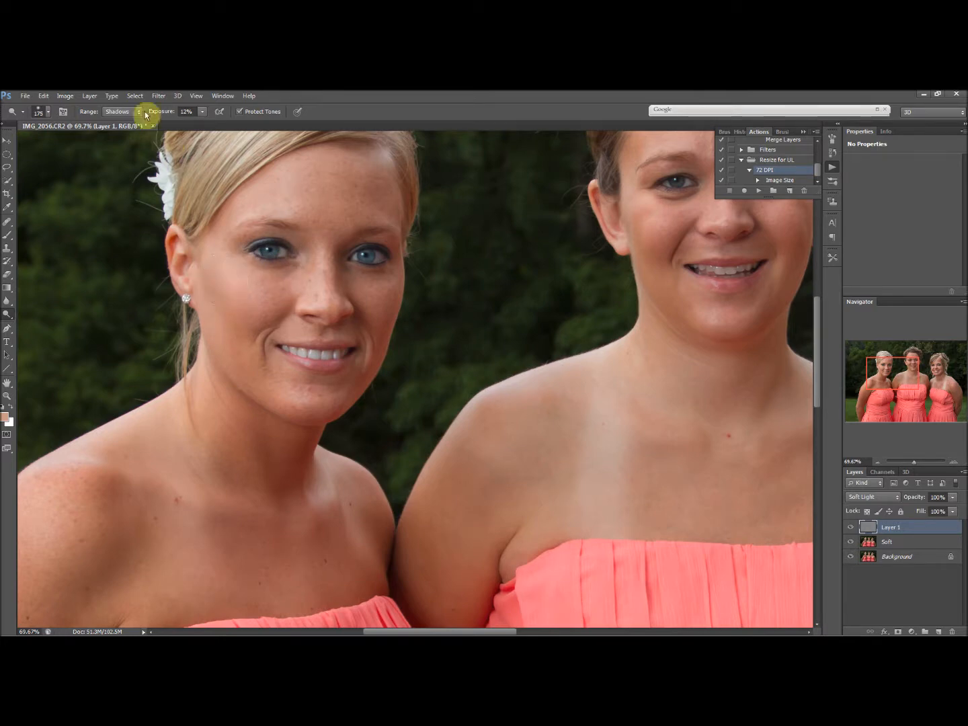
{"action": "left_click", "coordinate": [128, 112]}
{"action": "left_click", "coordinate": [132, 132]}
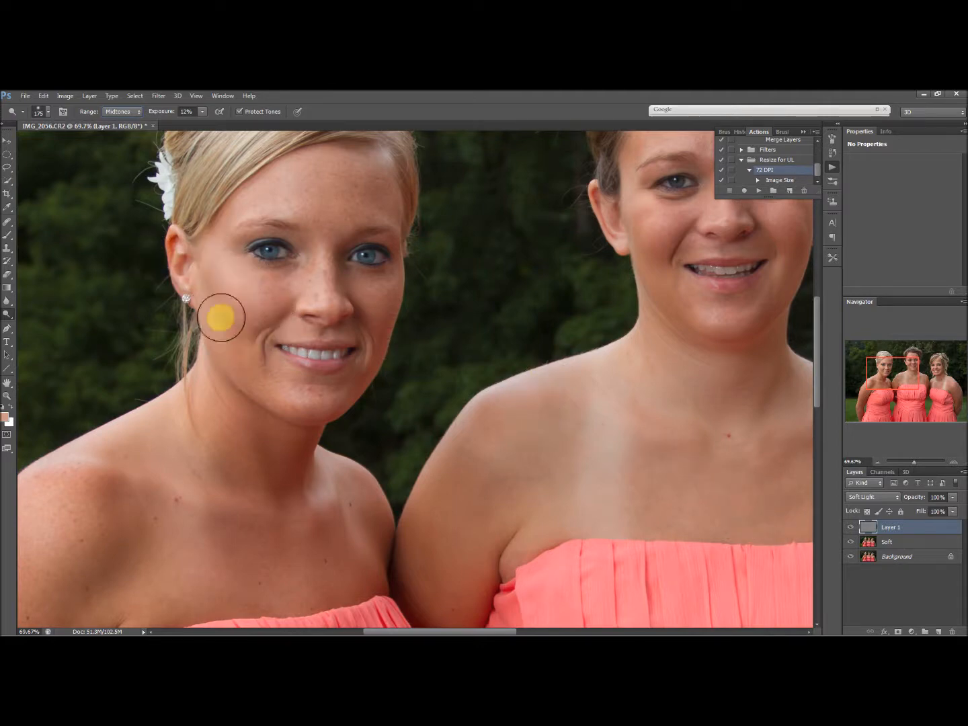
Step: Dodge the shaded areas of the flower-wearing woman's face on Layer 1, from her cheek and forehead to her chin
{"action": "mouse_move", "coordinate": [222, 273]}
{"action": "left_mouse_down"}
{"action": "mouse_move", "coordinate": [234, 310]}
{"action": "mouse_move", "coordinate": [219, 280]}
{"action": "mouse_move", "coordinate": [225, 310]}
{"action": "mouse_move", "coordinate": [217, 276]}
{"action": "mouse_move", "coordinate": [215, 302]}
{"action": "mouse_move", "coordinate": [218, 270]}
{"action": "mouse_move", "coordinate": [225, 347]}
{"action": "mouse_move", "coordinate": [208, 271]}
{"action": "mouse_move", "coordinate": [214, 298]}
{"action": "mouse_move", "coordinate": [219, 220]}
{"action": "mouse_move", "coordinate": [270, 225]}
{"action": "mouse_move", "coordinate": [236, 224]}
{"action": "mouse_move", "coordinate": [235, 208]}
{"action": "mouse_move", "coordinate": [222, 221]}
{"action": "mouse_move", "coordinate": [228, 208]}
{"action": "mouse_move", "coordinate": [217, 228]}
{"action": "mouse_move", "coordinate": [234, 202]}
{"action": "mouse_move", "coordinate": [235, 203]}
{"action": "left_mouse_up"}
{"action": "key", "text": "]"}
{"action": "key", "text": "]"}
{"action": "mouse_move", "coordinate": [311, 170]}
{"action": "left_mouse_down"}
{"action": "mouse_move", "coordinate": [287, 195]}
{"action": "mouse_move", "coordinate": [267, 198]}
{"action": "mouse_move", "coordinate": [303, 187]}
{"action": "mouse_move", "coordinate": [354, 190]}
{"action": "mouse_move", "coordinate": [266, 194]}
{"action": "mouse_move", "coordinate": [324, 175]}
{"action": "mouse_move", "coordinate": [365, 186]}
{"action": "mouse_move", "coordinate": [304, 198]}
{"action": "mouse_move", "coordinate": [365, 197]}
{"action": "mouse_move", "coordinate": [314, 170]}
{"action": "mouse_move", "coordinate": [358, 168]}
{"action": "mouse_move", "coordinate": [302, 185]}
{"action": "mouse_move", "coordinate": [301, 198]}
{"action": "mouse_move", "coordinate": [369, 200]}
{"action": "mouse_move", "coordinate": [306, 190]}
{"action": "mouse_move", "coordinate": [354, 205]}
{"action": "mouse_move", "coordinate": [320, 173]}
{"action": "mouse_move", "coordinate": [360, 178]}
{"action": "mouse_move", "coordinate": [278, 179]}
{"action": "mouse_move", "coordinate": [352, 178]}
{"action": "mouse_move", "coordinate": [255, 198]}
{"action": "mouse_move", "coordinate": [298, 181]}
{"action": "mouse_move", "coordinate": [286, 193]}
{"action": "mouse_move", "coordinate": [292, 204]}
{"action": "mouse_move", "coordinate": [364, 204]}
{"action": "mouse_move", "coordinate": [318, 182]}
{"action": "mouse_move", "coordinate": [373, 184]}
{"action": "mouse_move", "coordinate": [350, 184]}
{"action": "mouse_move", "coordinate": [379, 194]}
{"action": "mouse_move", "coordinate": [293, 224]}
{"action": "mouse_move", "coordinate": [314, 232]}
{"action": "mouse_move", "coordinate": [332, 222]}
{"action": "mouse_move", "coordinate": [315, 263]}
{"action": "mouse_move", "coordinate": [323, 222]}
{"action": "mouse_move", "coordinate": [321, 258]}
{"action": "mouse_move", "coordinate": [282, 288]}
{"action": "mouse_move", "coordinate": [268, 277]}
{"action": "mouse_move", "coordinate": [283, 286]}
{"action": "mouse_move", "coordinate": [240, 337]}
{"action": "mouse_move", "coordinate": [284, 388]}
{"action": "mouse_move", "coordinate": [277, 378]}
{"action": "mouse_move", "coordinate": [323, 395]}
{"action": "mouse_move", "coordinate": [354, 366]}
{"action": "mouse_move", "coordinate": [353, 375]}
{"action": "mouse_move", "coordinate": [381, 299]}
{"action": "mouse_move", "coordinate": [334, 291]}
{"action": "mouse_move", "coordinate": [322, 266]}
{"action": "mouse_move", "coordinate": [320, 296]}
{"action": "mouse_move", "coordinate": [306, 300]}
{"action": "mouse_move", "coordinate": [300, 278]}
{"action": "mouse_move", "coordinate": [253, 313]}
{"action": "mouse_move", "coordinate": [303, 396]}
{"action": "mouse_move", "coordinate": [354, 399]}
{"action": "left_mouse_up"}
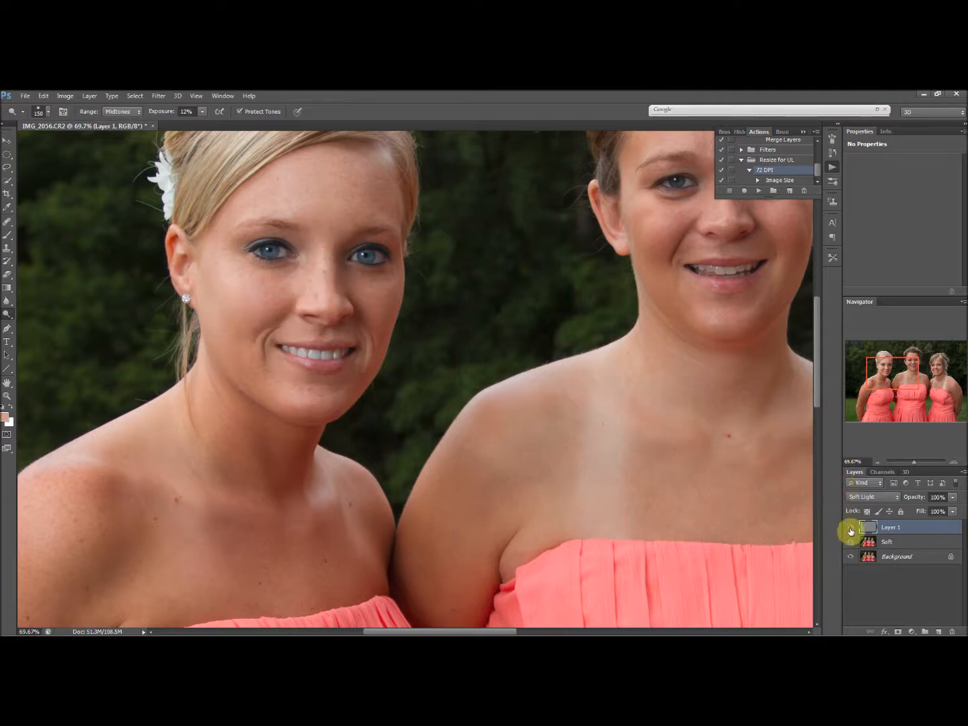
Step: Compare the woman's face before and after dodging by switching the visibility of Layer 1 off and on
{"action": "left_click", "coordinate": [850, 530]}
{"action": "left_click", "coordinate": [850, 530]}
{"action": "left_click", "coordinate": [850, 530]}
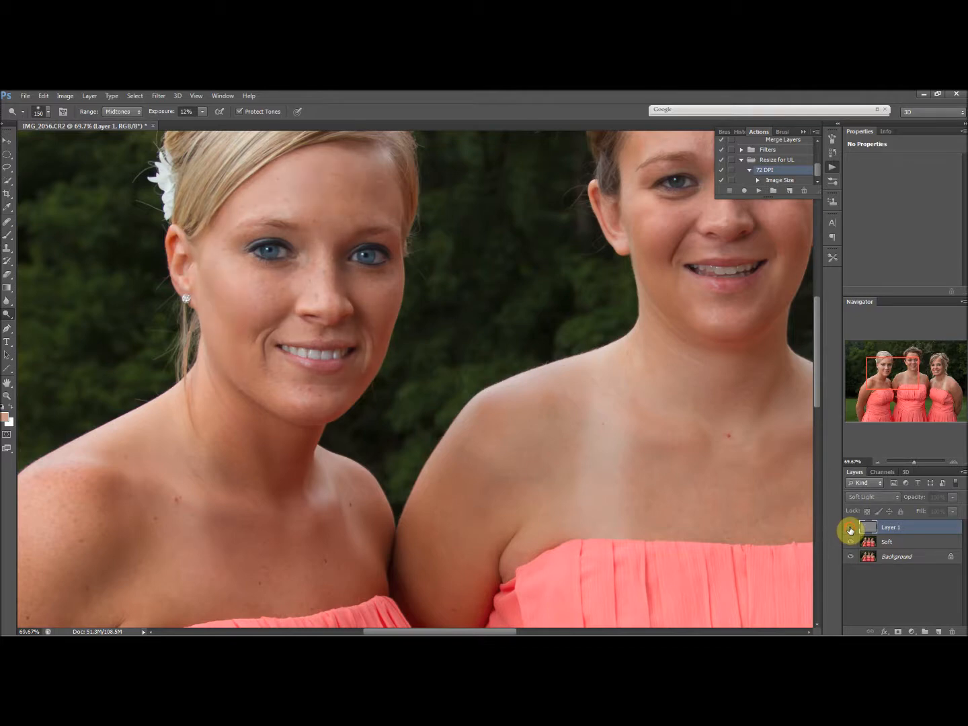
{"action": "left_click", "coordinate": [850, 530]}
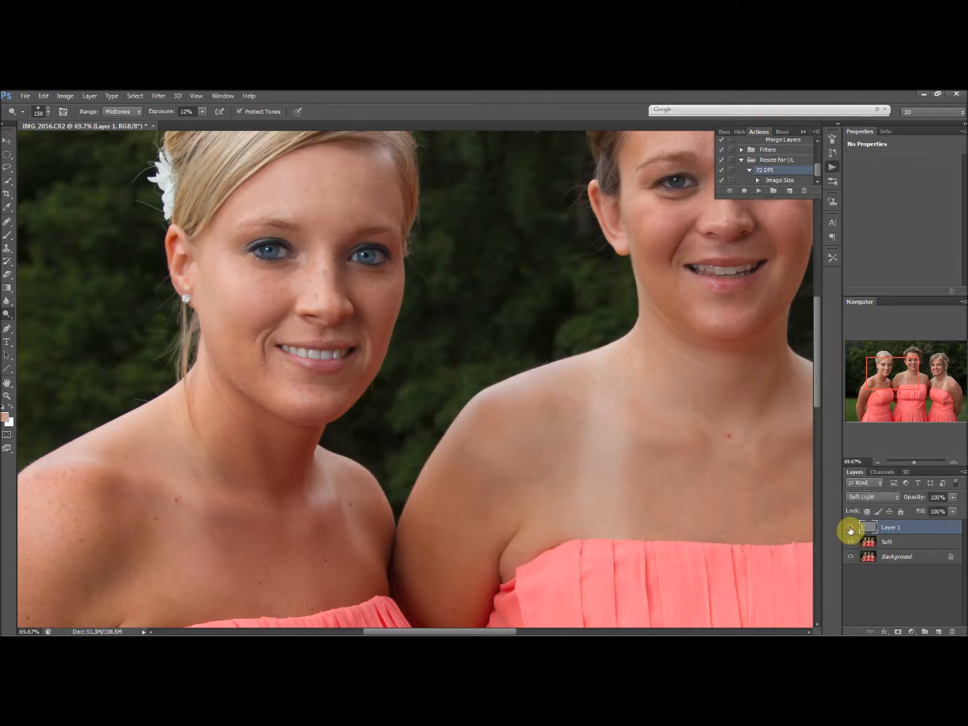
{"action": "left_click", "coordinate": [850, 531]}
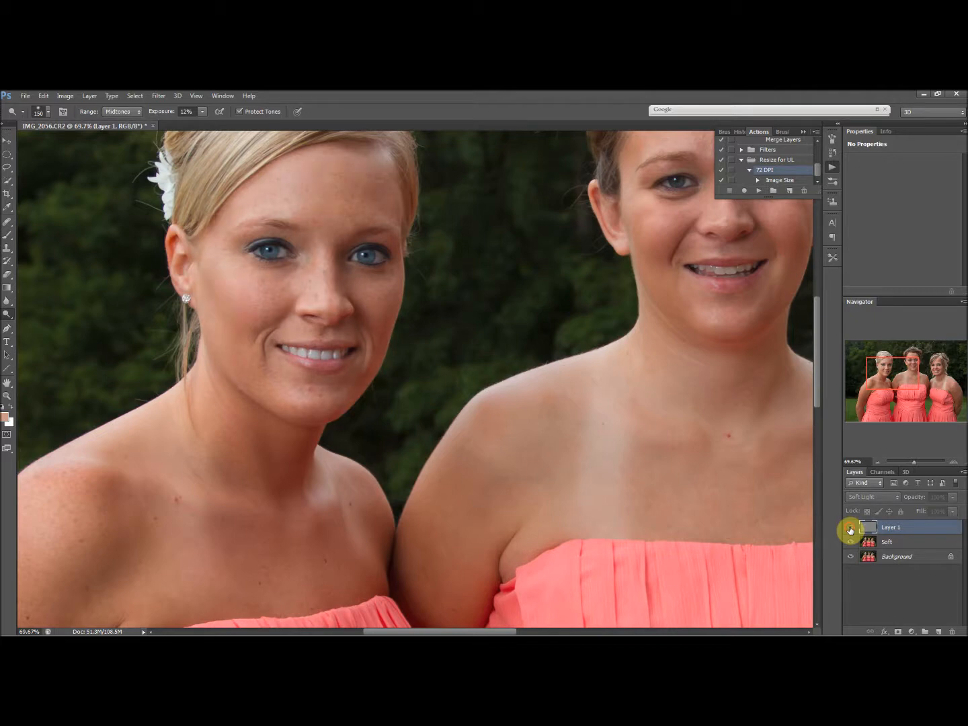
{"action": "left_click", "coordinate": [850, 531]}
Step: Dodge more of the flower-wearing woman's face, including the area around her mouth and chin
{"action": "mouse_move", "coordinate": [293, 291]}
{"action": "left_mouse_down"}
{"action": "mouse_move", "coordinate": [271, 313]}
{"action": "mouse_move", "coordinate": [283, 295]}
{"action": "mouse_move", "coordinate": [275, 306]}
{"action": "mouse_move", "coordinate": [255, 305]}
{"action": "mouse_move", "coordinate": [223, 346]}
{"action": "mouse_move", "coordinate": [315, 386]}
{"action": "mouse_move", "coordinate": [339, 308]}
{"action": "mouse_move", "coordinate": [363, 305]}
{"action": "mouse_move", "coordinate": [357, 300]}
{"action": "mouse_move", "coordinate": [372, 320]}
{"action": "mouse_move", "coordinate": [352, 352]}
{"action": "mouse_move", "coordinate": [354, 264]}
{"action": "mouse_move", "coordinate": [343, 235]}
{"action": "mouse_move", "coordinate": [333, 251]}
{"action": "mouse_move", "coordinate": [335, 285]}
{"action": "mouse_move", "coordinate": [341, 201]}
{"action": "mouse_move", "coordinate": [359, 169]}
{"action": "mouse_move", "coordinate": [380, 201]}
{"action": "mouse_move", "coordinate": [376, 189]}
{"action": "mouse_move", "coordinate": [287, 188]}
{"action": "mouse_move", "coordinate": [249, 270]}
{"action": "mouse_move", "coordinate": [363, 371]}
{"action": "mouse_move", "coordinate": [147, 257]}
{"action": "left_mouse_up"}
{"action": "mouse_move", "coordinate": [291, 406]}
{"action": "left_mouse_down"}
{"action": "mouse_move", "coordinate": [366, 389]}
{"action": "mouse_move", "coordinate": [363, 324]}
{"action": "mouse_move", "coordinate": [134, 231]}
{"action": "mouse_move", "coordinate": [329, 251]}
{"action": "mouse_move", "coordinate": [341, 306]}
{"action": "mouse_move", "coordinate": [344, 248]}
{"action": "mouse_move", "coordinate": [367, 249]}
{"action": "mouse_move", "coordinate": [56, 300]}
{"action": "mouse_move", "coordinate": [13, 324]}
{"action": "mouse_move", "coordinate": [364, 324]}
{"action": "mouse_move", "coordinate": [344, 246]}
{"action": "mouse_move", "coordinate": [339, 288]}
{"action": "mouse_move", "coordinate": [350, 244]}
{"action": "mouse_move", "coordinate": [351, 289]}
{"action": "mouse_move", "coordinate": [353, 250]}
{"action": "mouse_move", "coordinate": [335, 333]}
{"action": "left_mouse_up"}
Step: Dodge the middle woman's face around her eyes and nose on Layer 1 with a much smaller brush
{"action": "scroll", "coordinate": [284, 313], "scroll_direction": "down", "scroll_amount": 3}
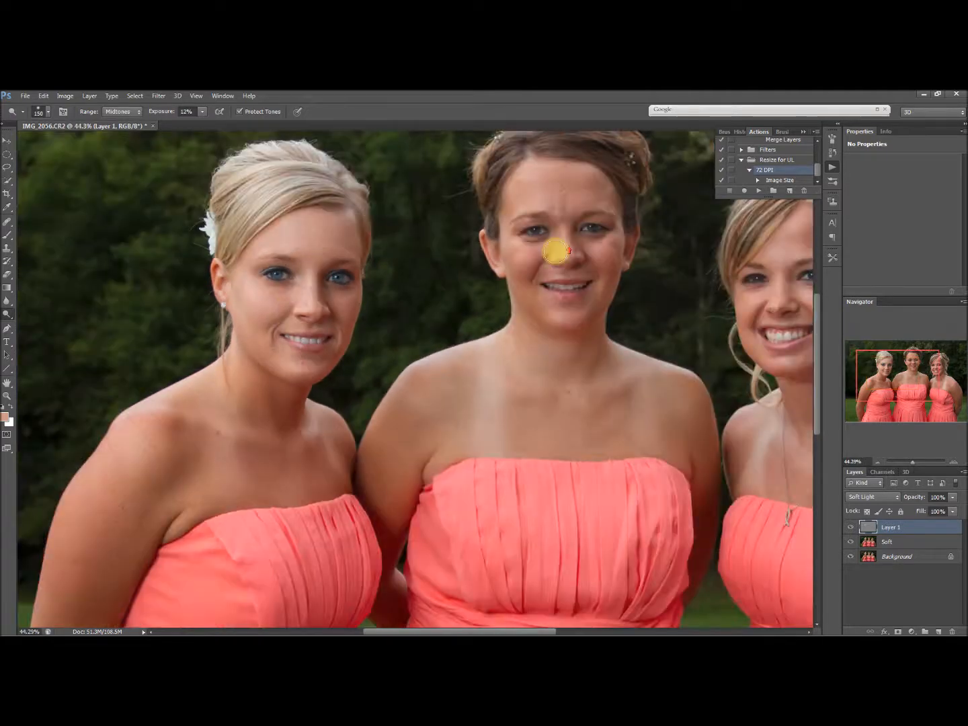
{"action": "scroll", "coordinate": [557, 254], "scroll_direction": "up", "scroll_amount": 4}
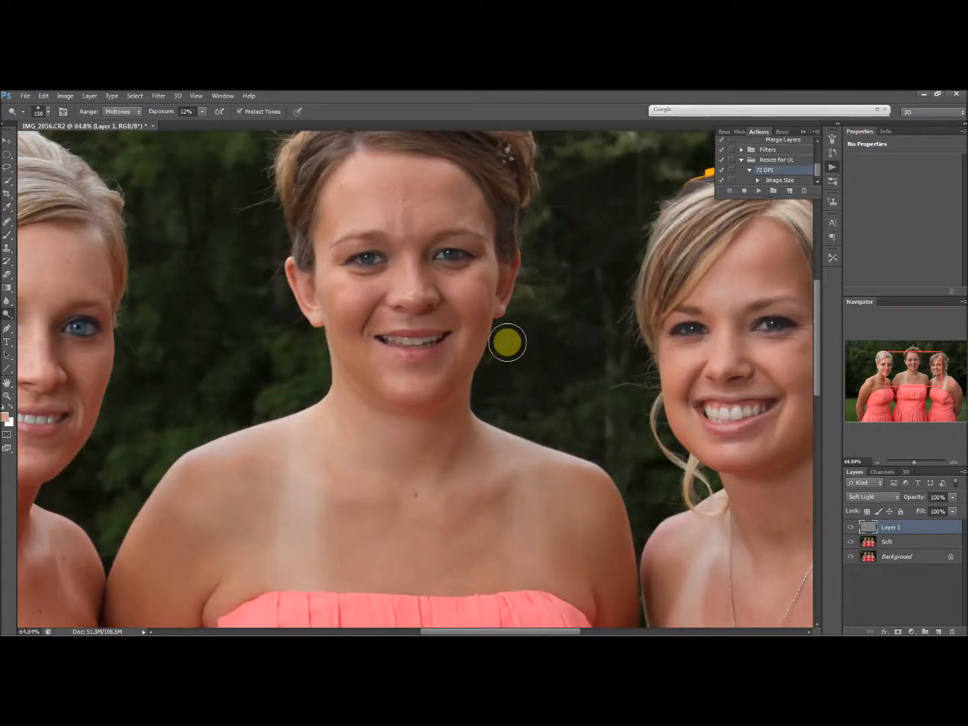
{"action": "scroll", "coordinate": [313, 361], "scroll_direction": "down", "scroll_amount": 3}
{"action": "scroll", "coordinate": [387, 320], "scroll_direction": "up", "scroll_amount": 3}
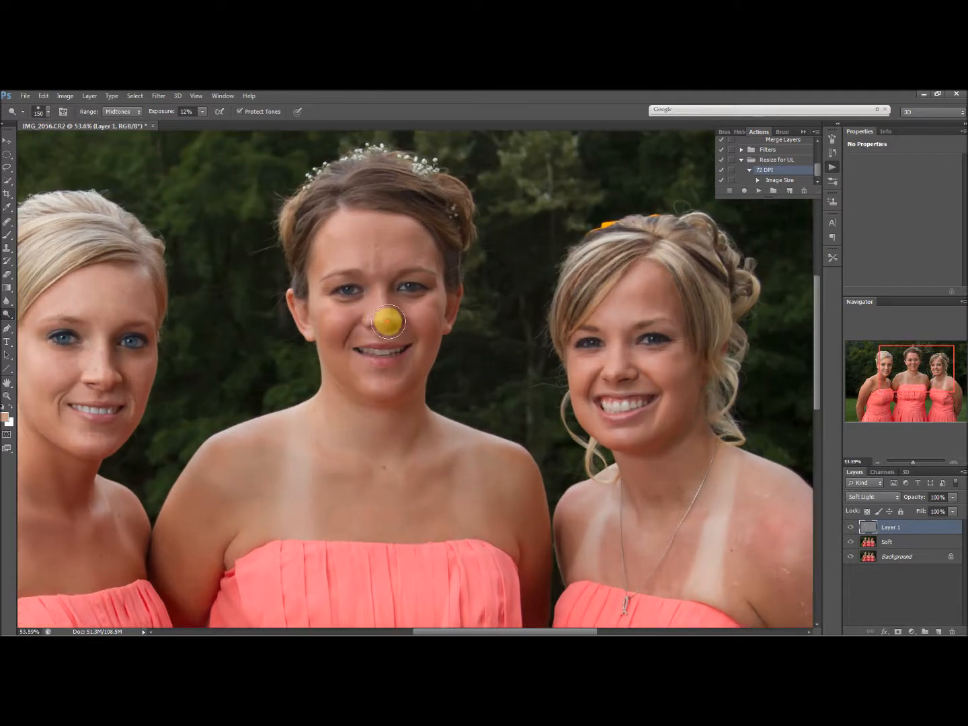
{"action": "scroll", "coordinate": [383, 250], "scroll_direction": "up", "scroll_amount": 3}
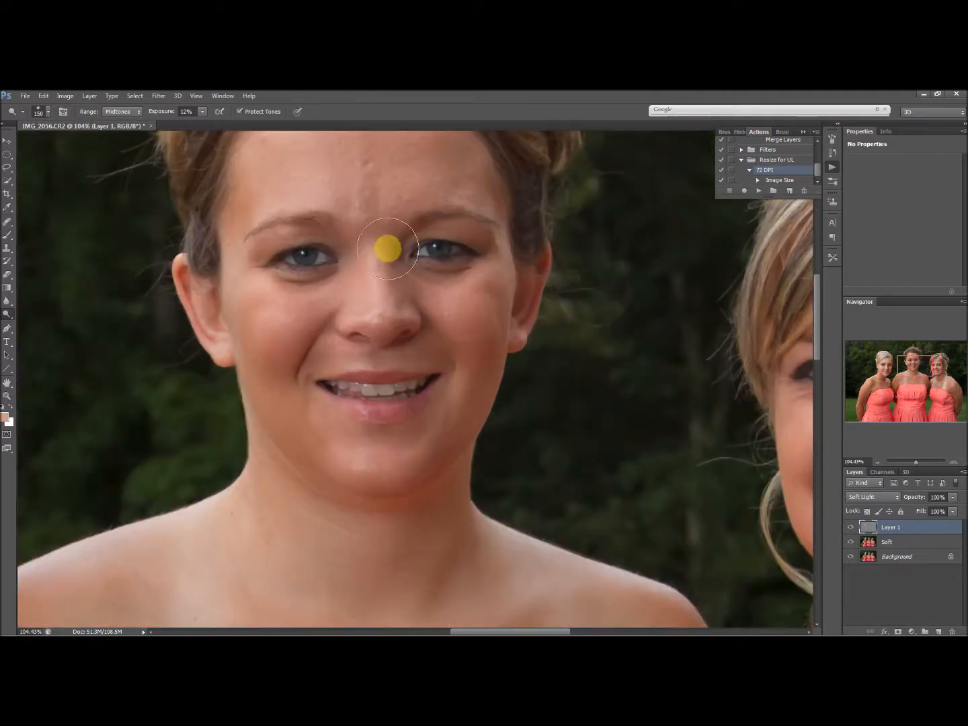
{"action": "key", "text": "bracketleft"}
{"action": "key", "text": "bracketleft"}
{"action": "key", "text": "bracketleft"}
{"action": "key", "text": "bracketleft"}
{"action": "key", "text": "bracketleft"}
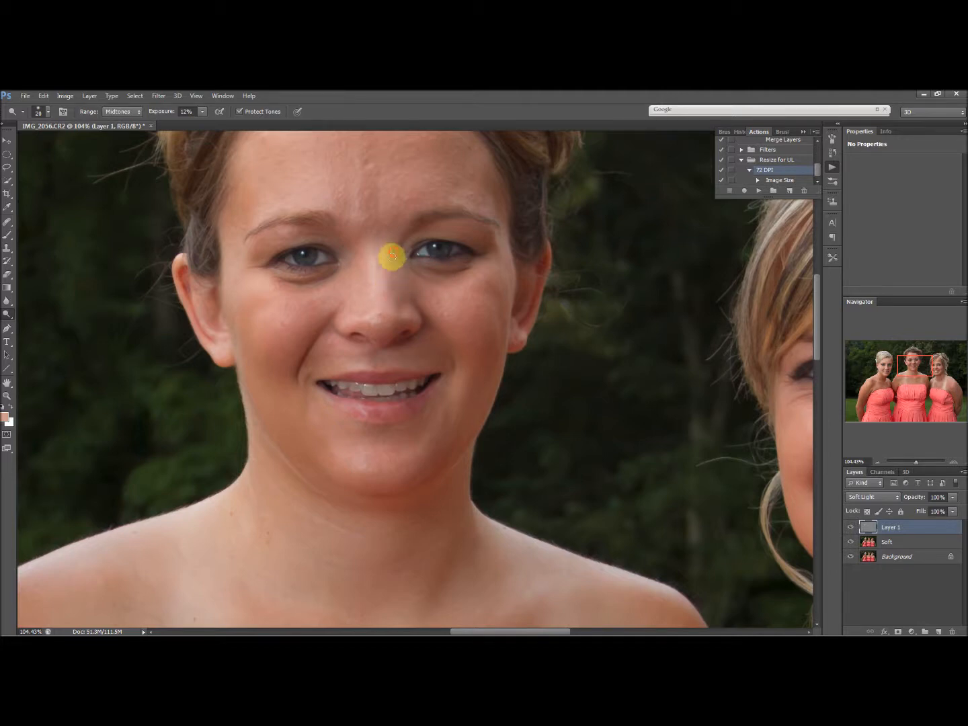
{"action": "mouse_move", "coordinate": [395, 255]}
{"action": "left_mouse_down"}
{"action": "mouse_move", "coordinate": [390, 296]}
{"action": "mouse_move", "coordinate": [393, 278]}
{"action": "mouse_move", "coordinate": [363, 245]}
{"action": "mouse_move", "coordinate": [362, 304]}
{"action": "left_mouse_up"}
Step: Compare the middle woman's face and the whole photo before and after dodging by hiding and showing Layer 1
{"action": "scroll", "coordinate": [356, 288], "scroll_direction": "down", "scroll_amount": 3}
{"action": "left_click", "coordinate": [872, 489]}
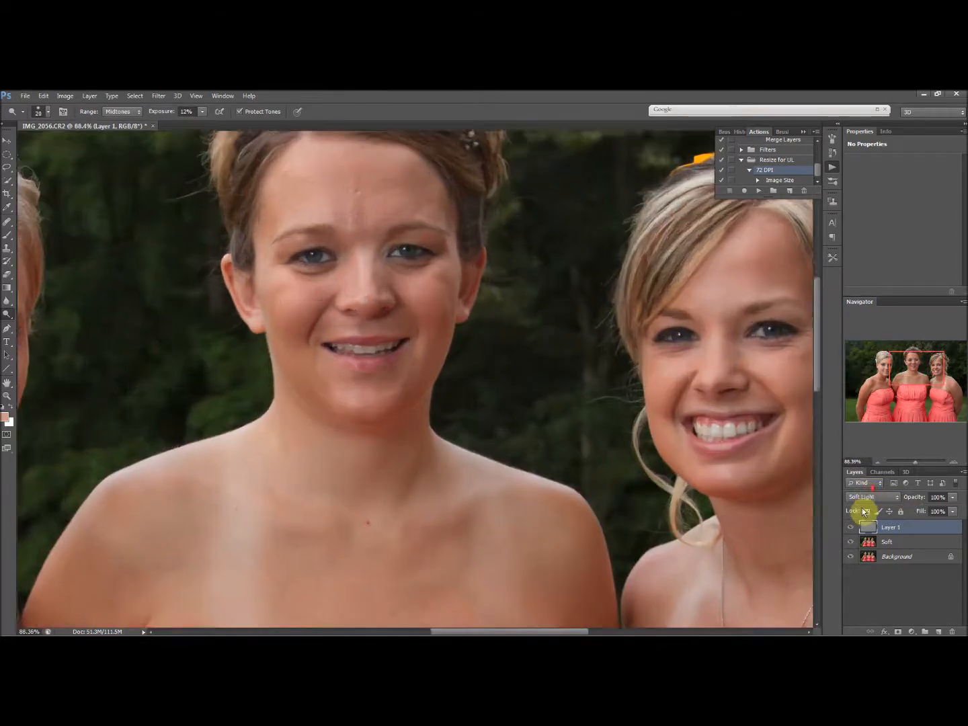
{"action": "left_click", "coordinate": [850, 528]}
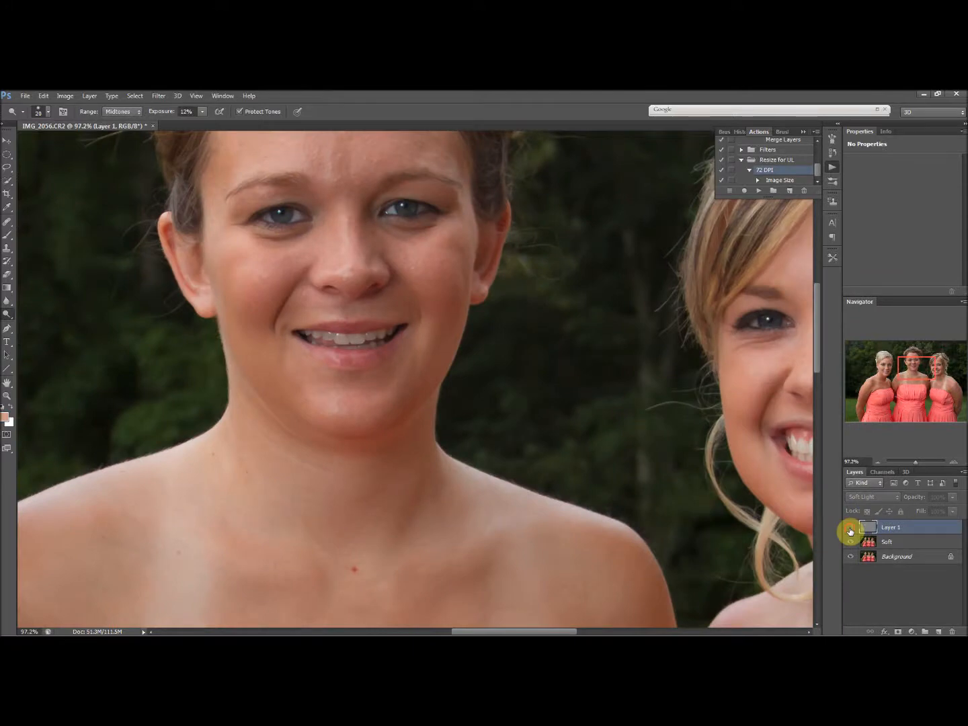
{"action": "left_click", "coordinate": [850, 528]}
{"action": "scroll", "coordinate": [536, 422], "scroll_direction": "down", "scroll_amount": 5}
{"action": "left_click_drag", "start_coordinate": [475, 353], "coordinate": [494, 337]}
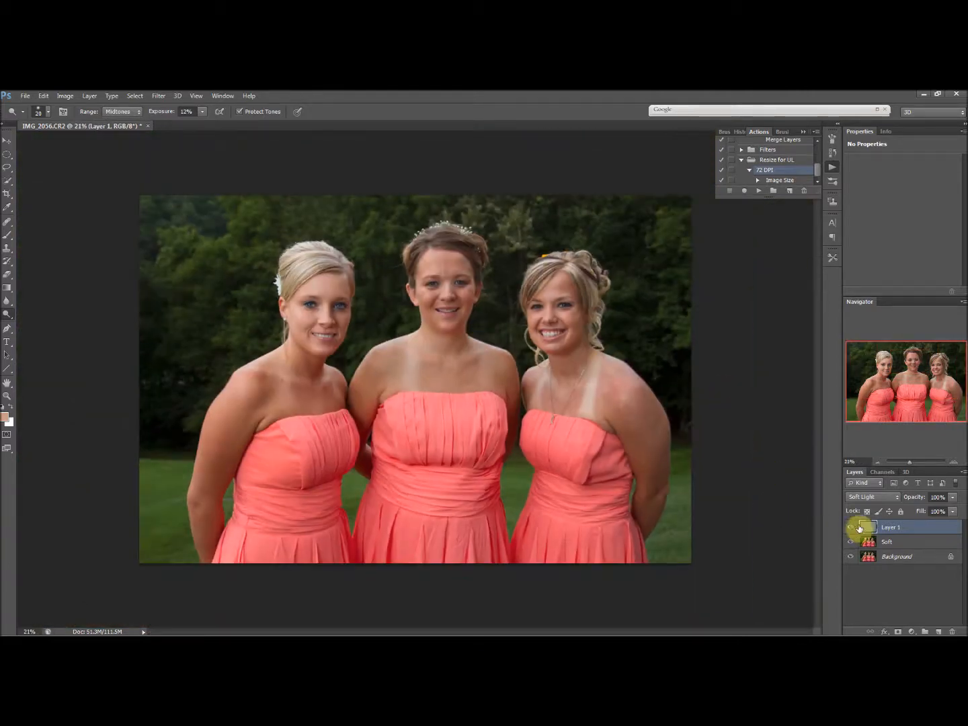
{"action": "left_click", "coordinate": [850, 530]}
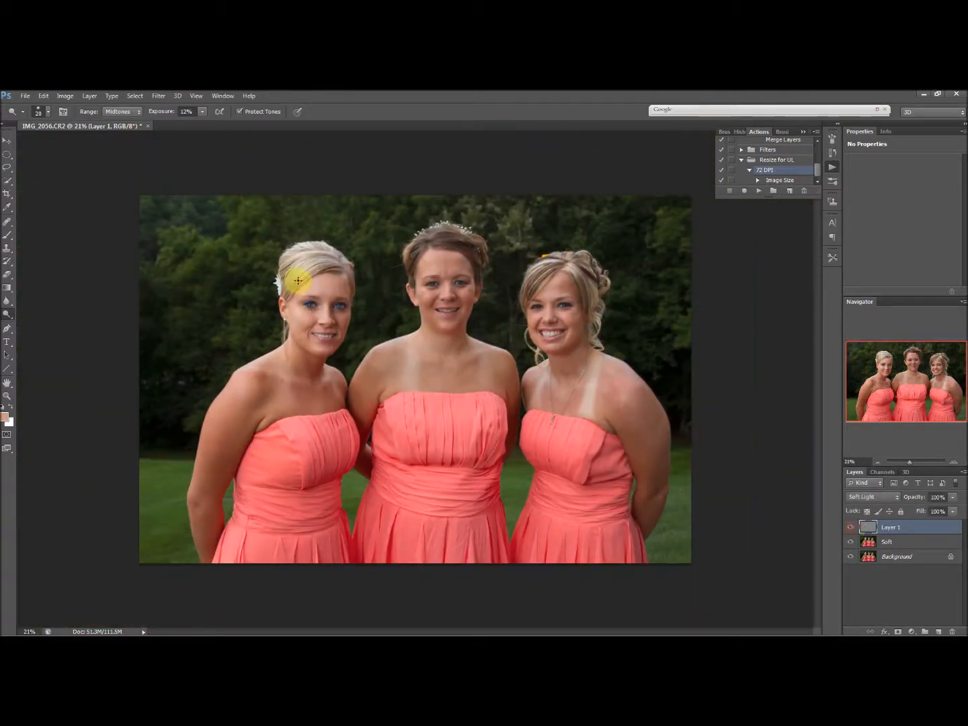
Step: Examine the flower-wearing woman's face close up with Layer 1 hidden and shown
{"action": "scroll", "coordinate": [277, 283], "scroll_direction": "up", "scroll_amount": 6}
{"action": "scroll", "coordinate": [215, 243], "scroll_direction": "up", "scroll_amount": 10}
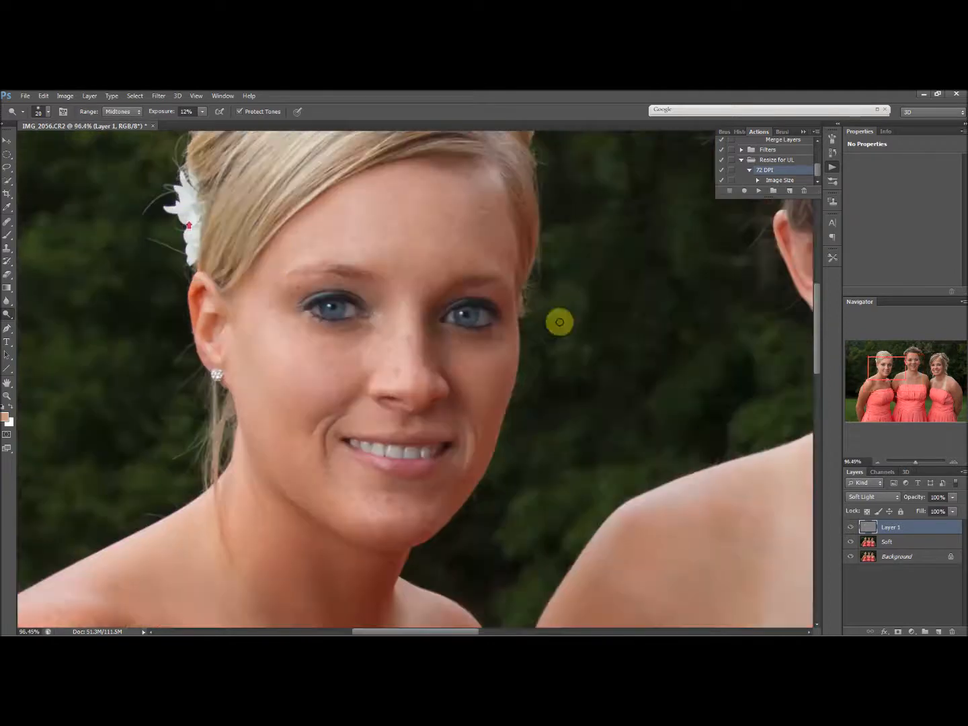
{"action": "left_click", "coordinate": [851, 528]}
{"action": "left_click", "coordinate": [850, 529]}
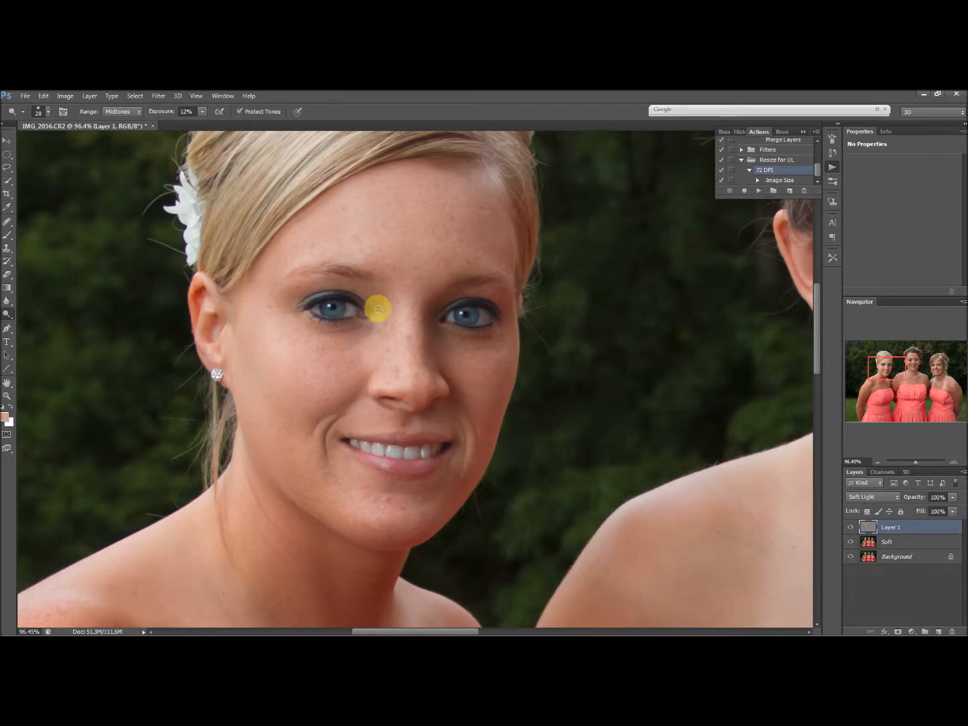
Step: Enlarge the Dodge brush to 60 and lighten the shadows beside the flower-wearing woman's nose and along her cheek
{"action": "key", "text": "alt"}
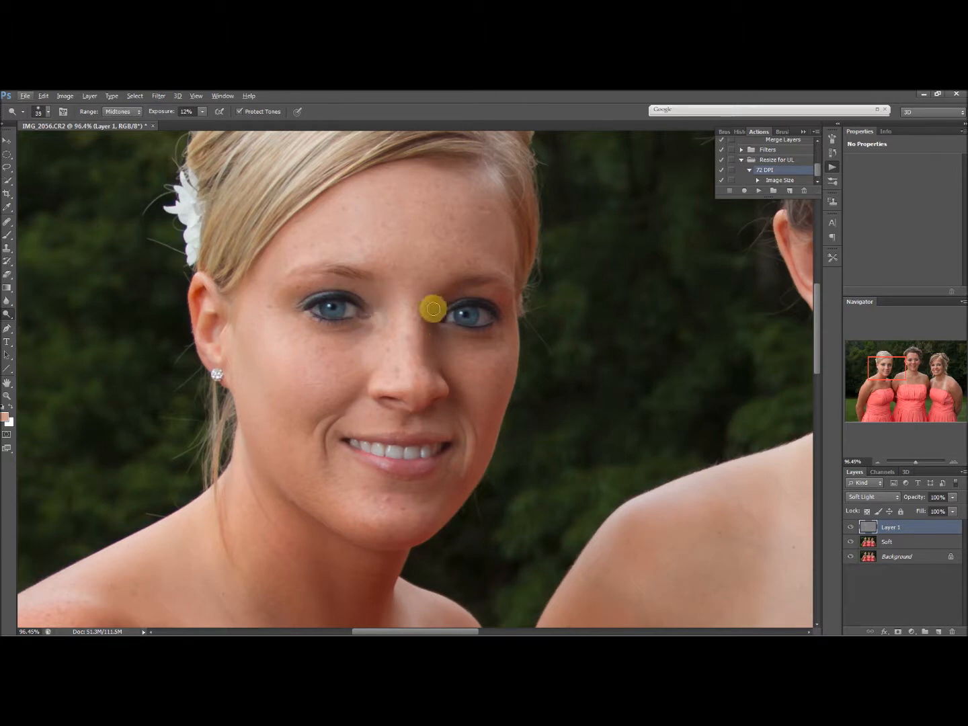
{"action": "key", "text": "bracketright"}
{"action": "key", "text": "bracketright"}
{"action": "key", "text": "bracketright"}
{"action": "key", "text": "bracketright"}
{"action": "mouse_move", "coordinate": [480, 480]}
{"action": "left_mouse_down"}
{"action": "mouse_move", "coordinate": [450, 508]}
{"action": "mouse_move", "coordinate": [499, 418]}
{"action": "left_mouse_up"}
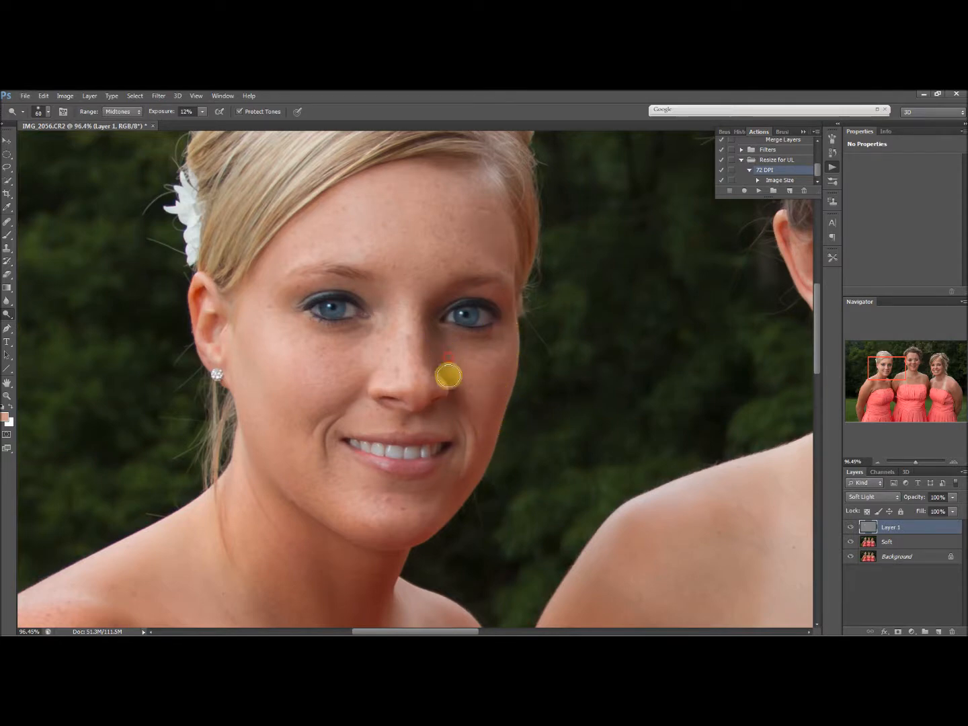
{"action": "scroll", "coordinate": [411, 393], "scroll_direction": "down", "scroll_amount": 12}
{"action": "scroll", "coordinate": [482, 324], "scroll_direction": "up", "scroll_amount": 4}
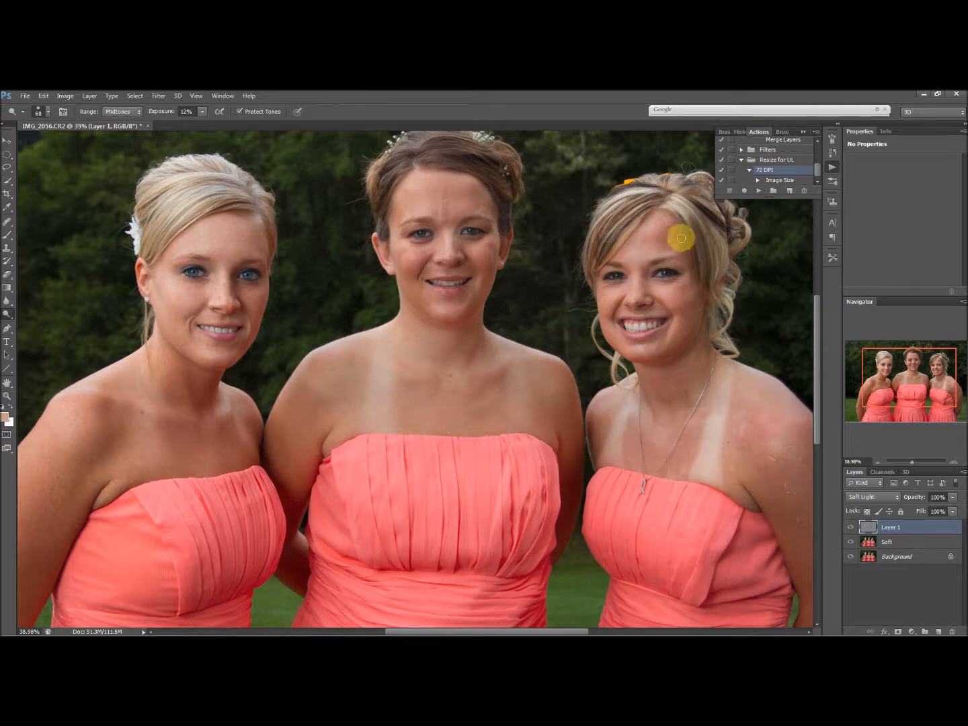
{"action": "scroll", "coordinate": [425, 386], "scroll_direction": "down", "scroll_amount": 3}
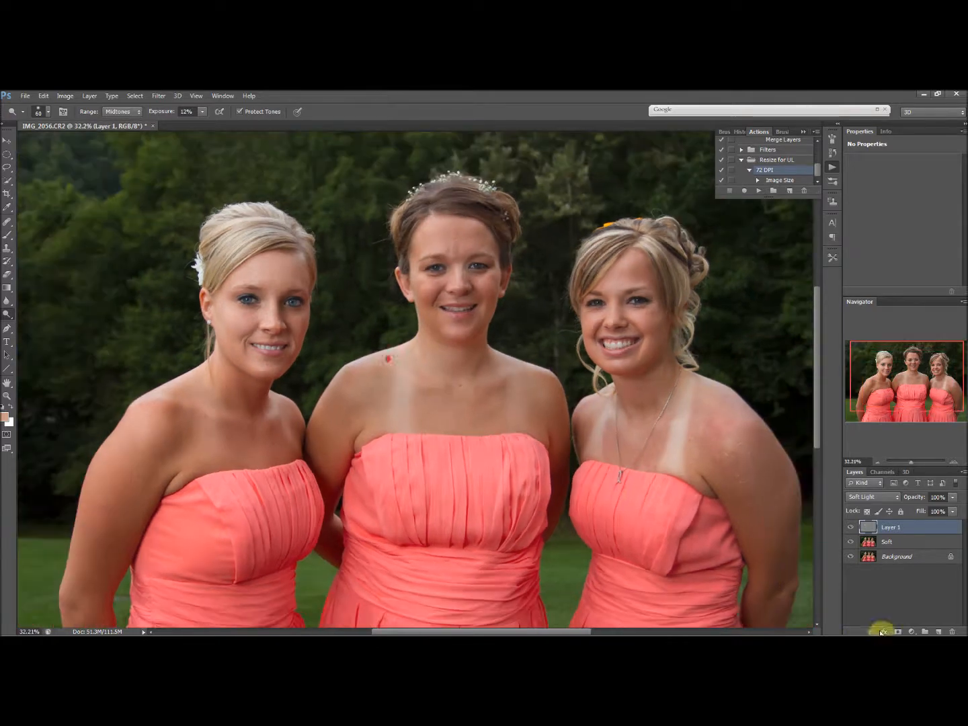